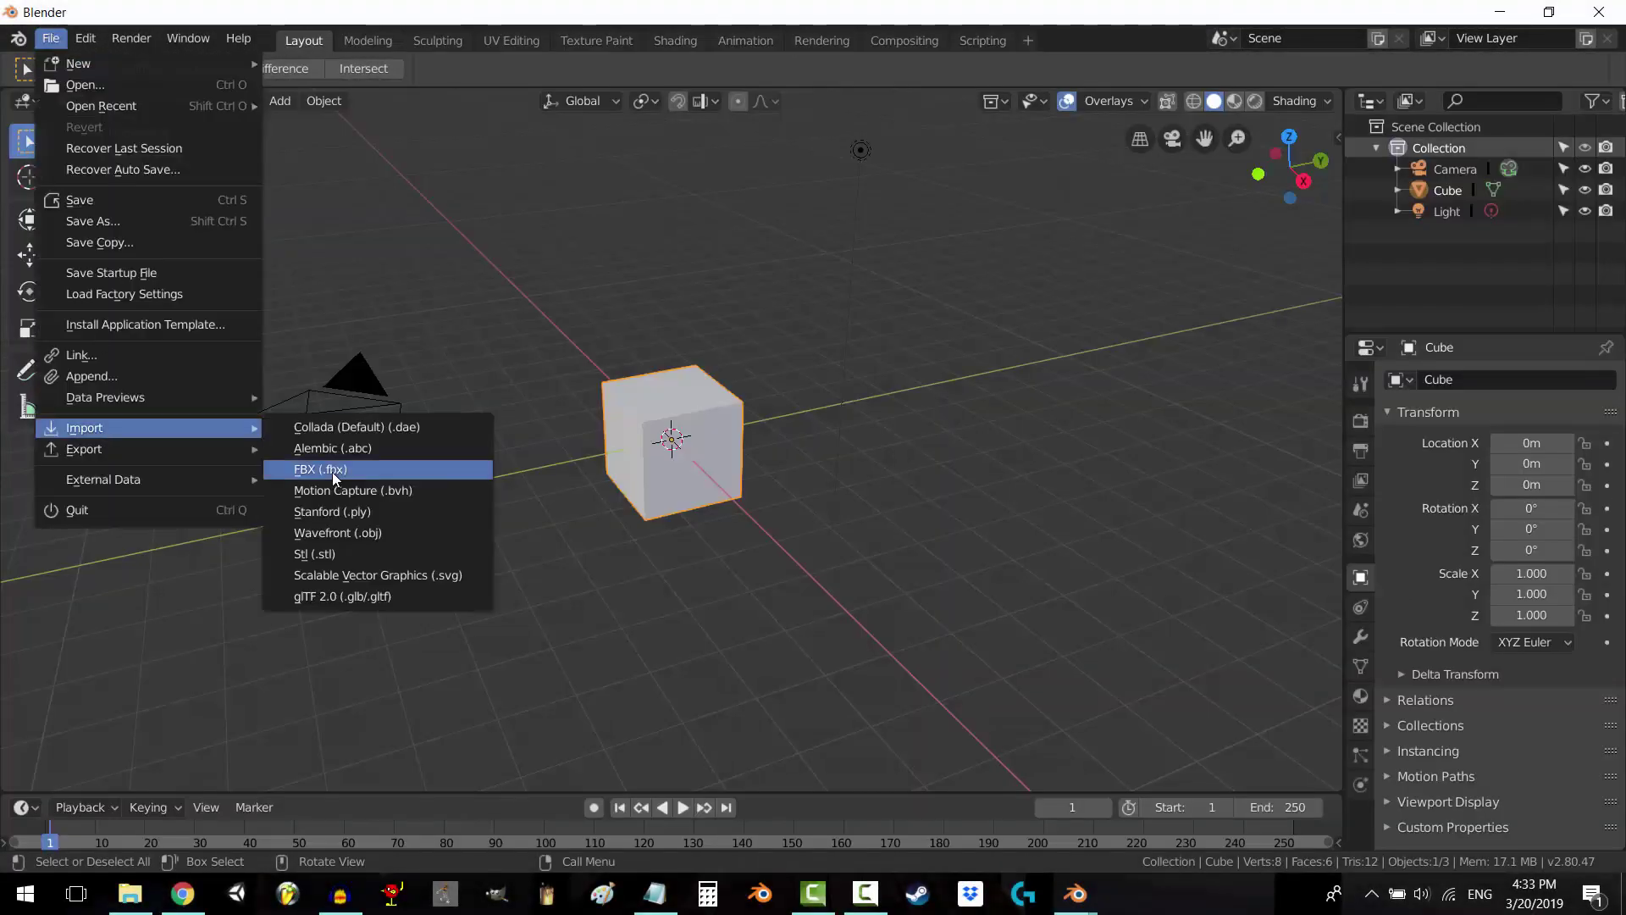
Open the Wavefront OBJ import browser at the recent test-mods folder
{"action": "left_click", "coordinate": [337, 533]}
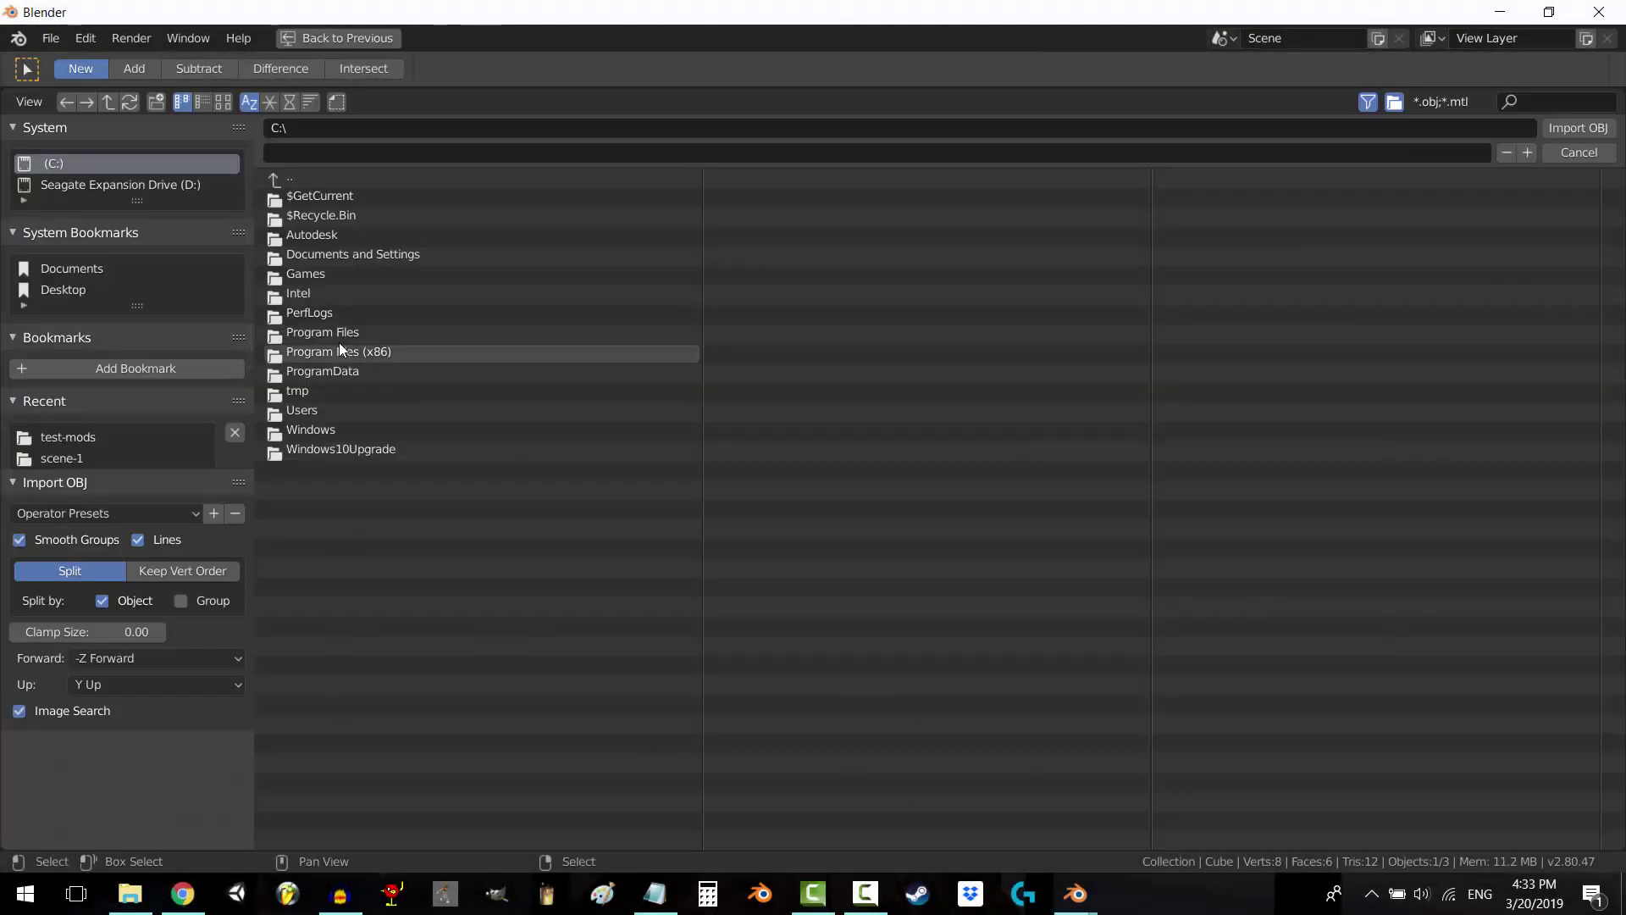
{"action": "left_click", "coordinate": [71, 438]}
Import exa.obj, switch it to wireframe shading, and orbit around it before selecting it
{"action": "double_click", "coordinate": [307, 292]}
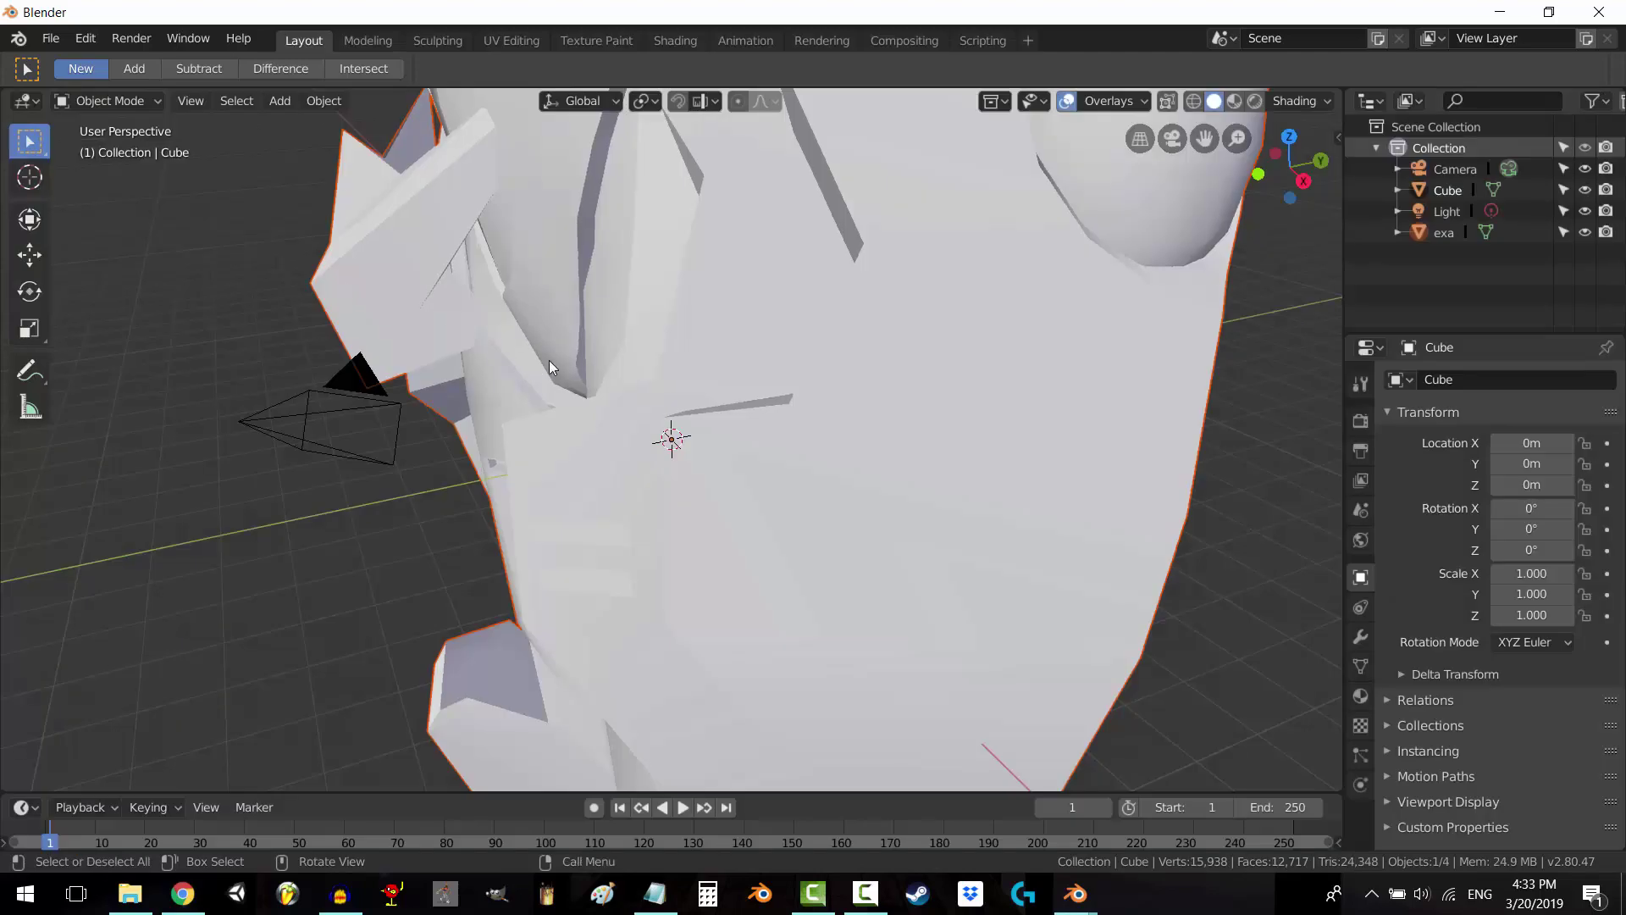
{"action": "scroll", "coordinate": [549, 359], "scroll_direction": "down", "scroll_amount": 5}
{"action": "scroll", "coordinate": [523, 375], "scroll_direction": "down", "scroll_amount": 3}
{"action": "middle_click_drag", "start_coordinate": [510, 426], "coordinate": [744, 417]}
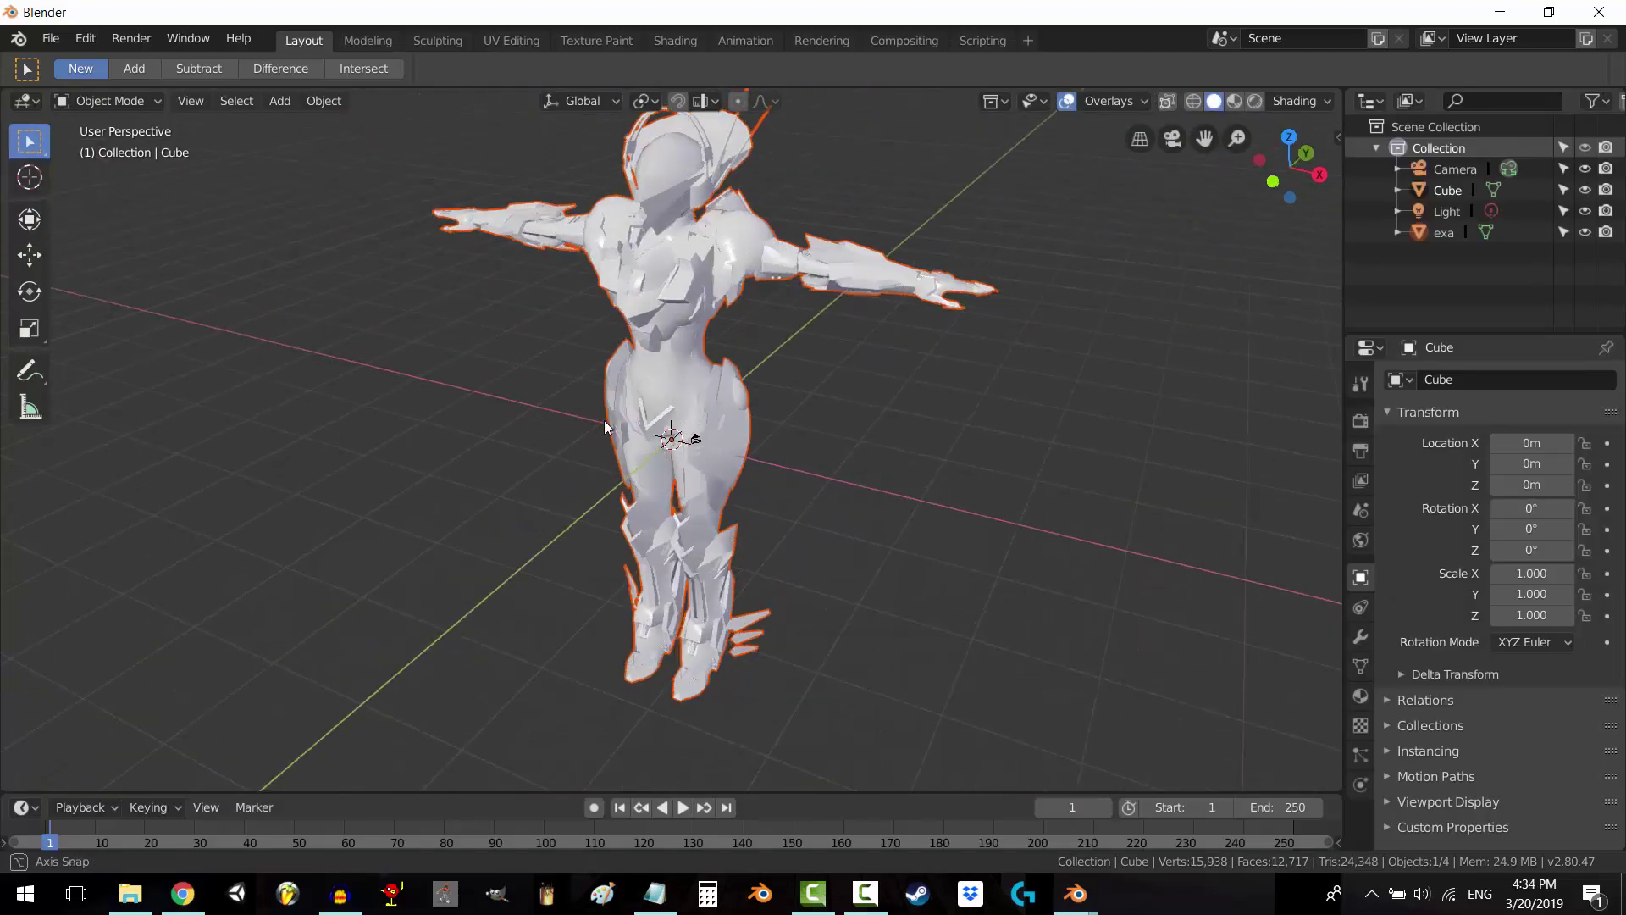
{"action": "left_click", "coordinate": [1236, 101]}
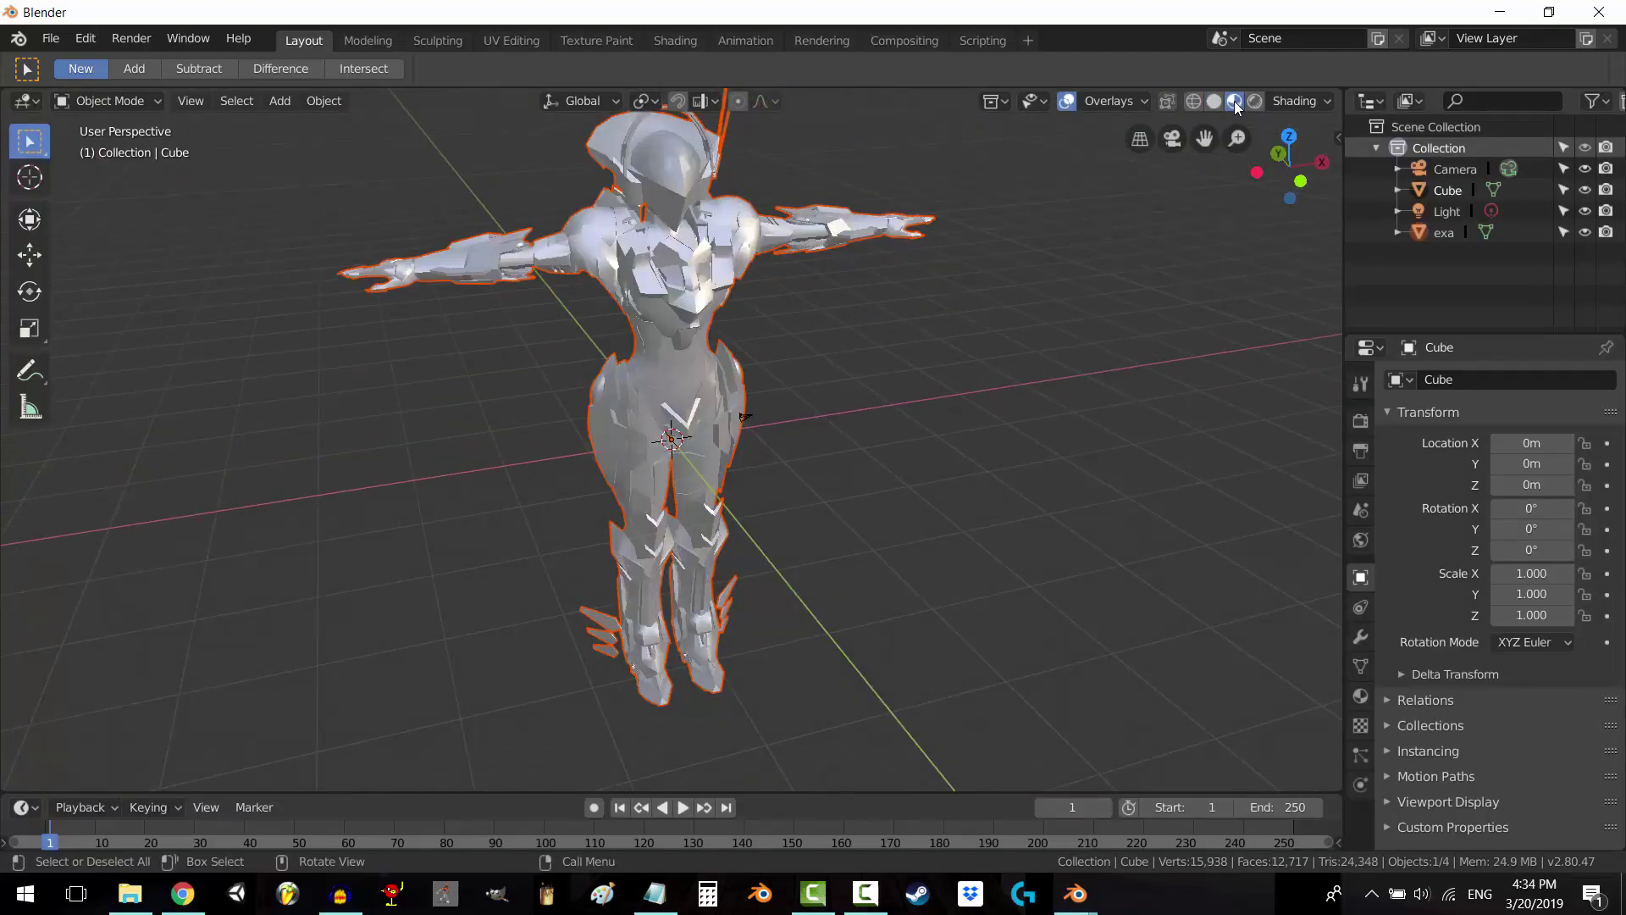
{"action": "left_click", "coordinate": [1195, 102]}
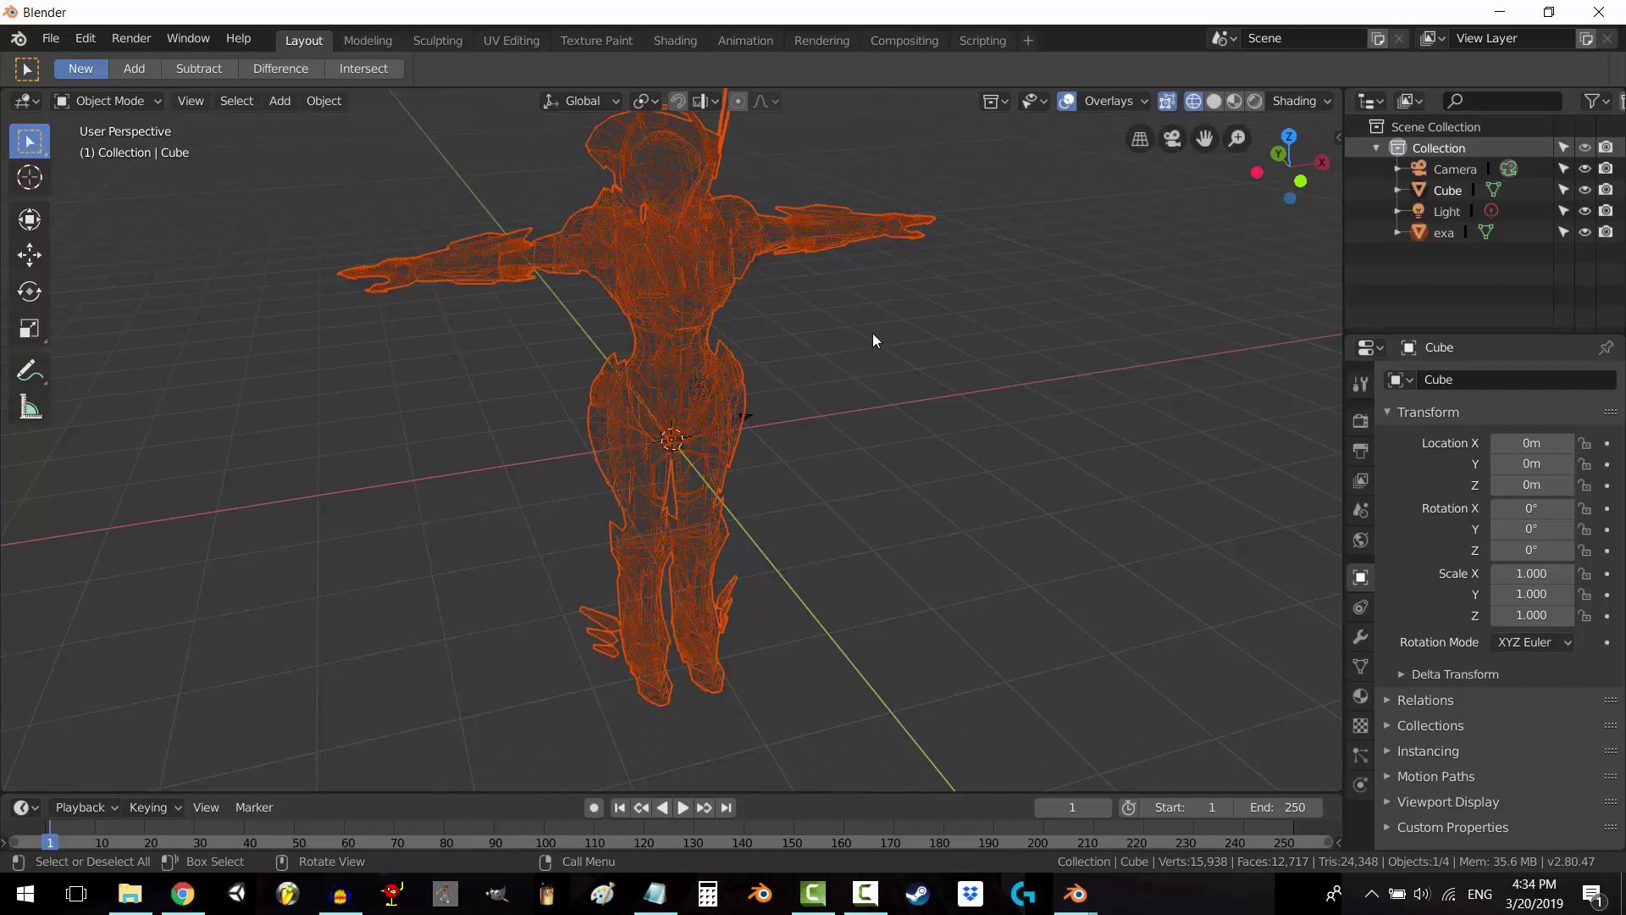
{"action": "scroll", "coordinate": [873, 333], "scroll_direction": "up", "scroll_amount": 3}
{"action": "scroll", "coordinate": [852, 347], "scroll_direction": "up", "scroll_amount": 2}
{"action": "mouse_move", "coordinate": [853, 333]}
{"action": "middle_mouse_down"}
{"action": "mouse_move", "coordinate": [961, 295]}
{"action": "mouse_move", "coordinate": [854, 301]}
{"action": "middle_mouse_up"}
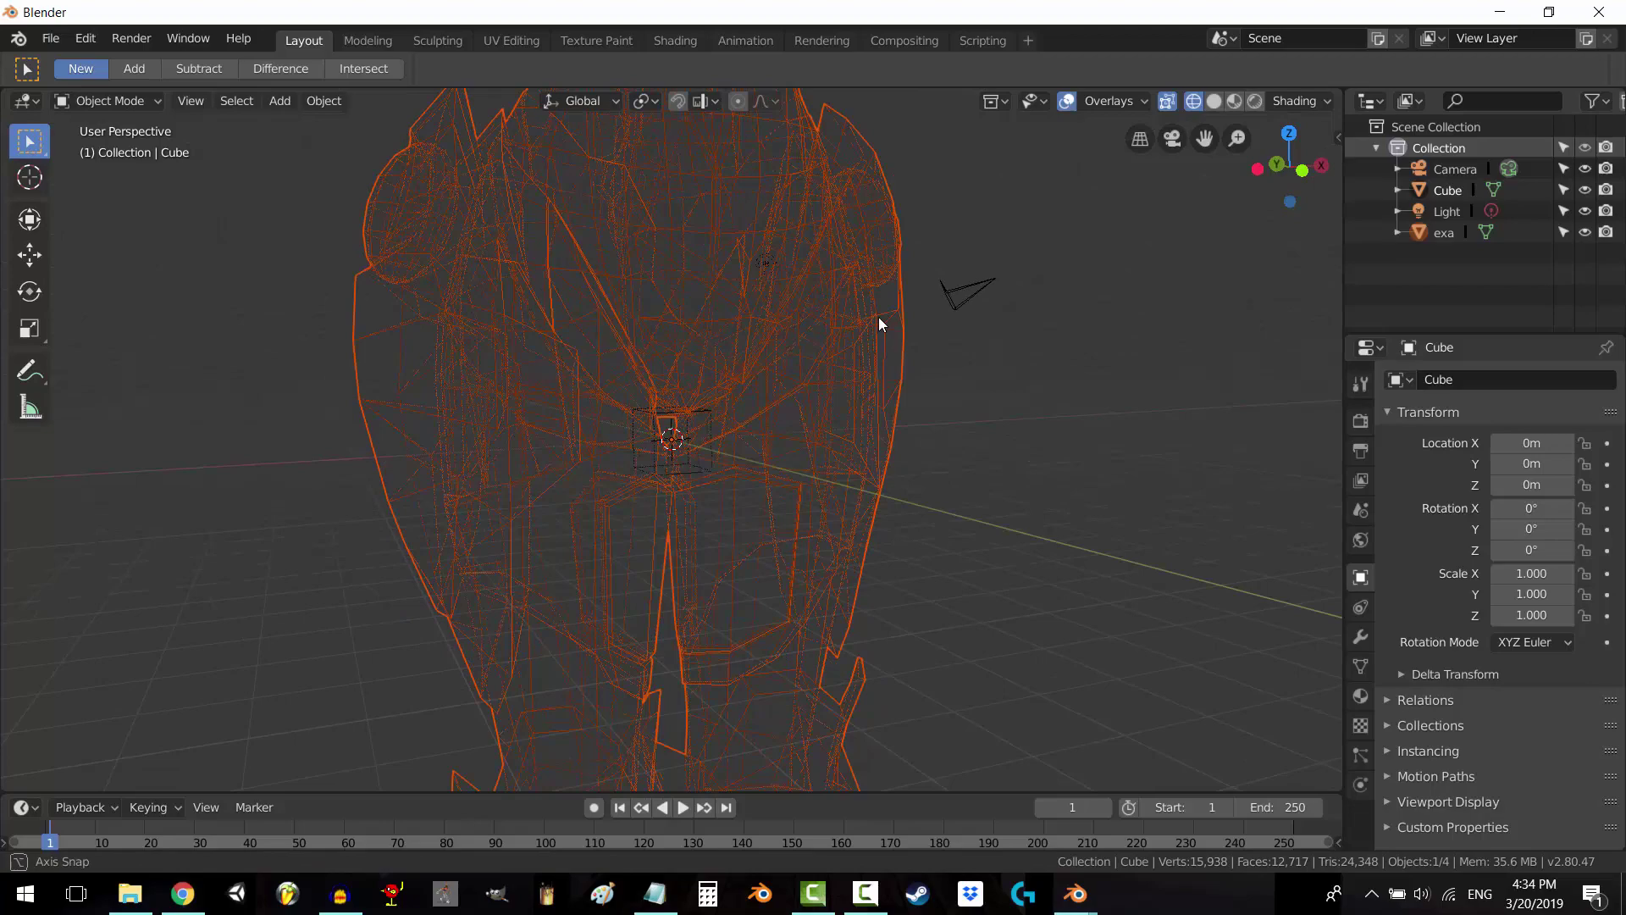
{"action": "mouse_move", "coordinate": [936, 288]}
{"action": "middle_mouse_down"}
{"action": "mouse_move", "coordinate": [870, 272]}
{"action": "mouse_move", "coordinate": [883, 298]}
{"action": "mouse_move", "coordinate": [820, 335]}
{"action": "mouse_move", "coordinate": [891, 332]}
{"action": "mouse_move", "coordinate": [800, 350]}
{"action": "mouse_move", "coordinate": [1152, 312]}
{"action": "mouse_move", "coordinate": [322, 392]}
{"action": "mouse_move", "coordinate": [583, 420]}
{"action": "mouse_move", "coordinate": [820, 352]}
{"action": "middle_mouse_up"}
{"action": "scroll", "coordinate": [883, 297], "scroll_direction": "down", "scroll_amount": 3}
{"action": "left_click", "coordinate": [820, 352]}
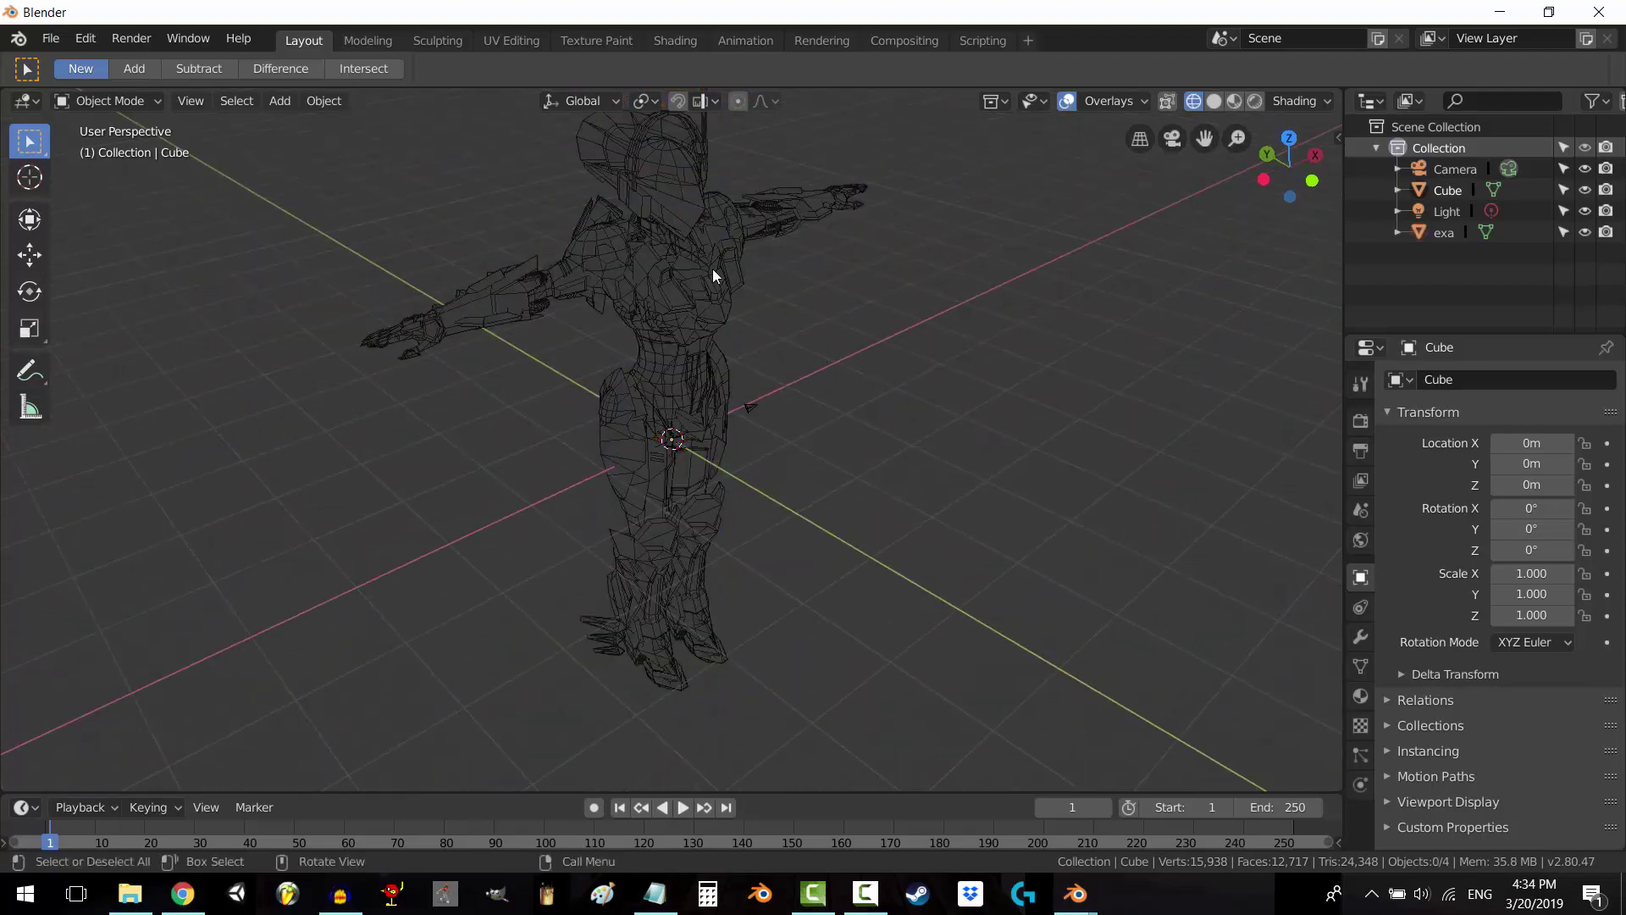
Put the exa model into Weight Paint mode and orbit around it
{"action": "left_click", "coordinate": [712, 268]}
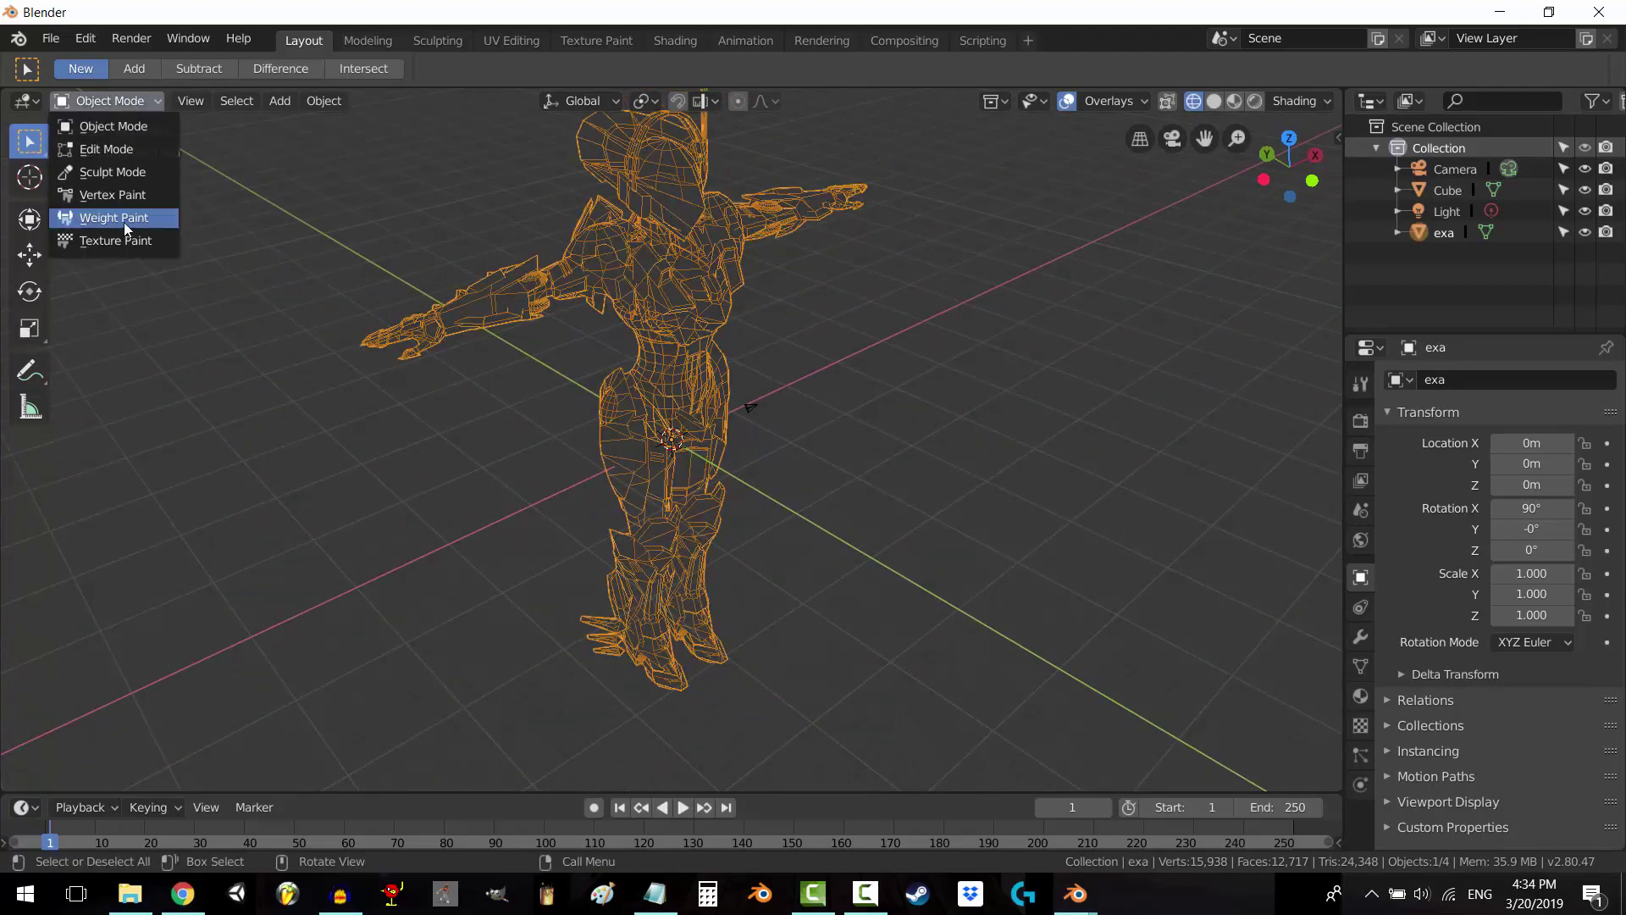
{"action": "left_click", "coordinate": [124, 217]}
{"action": "scroll", "coordinate": [337, 269], "scroll_direction": "up", "scroll_amount": 2}
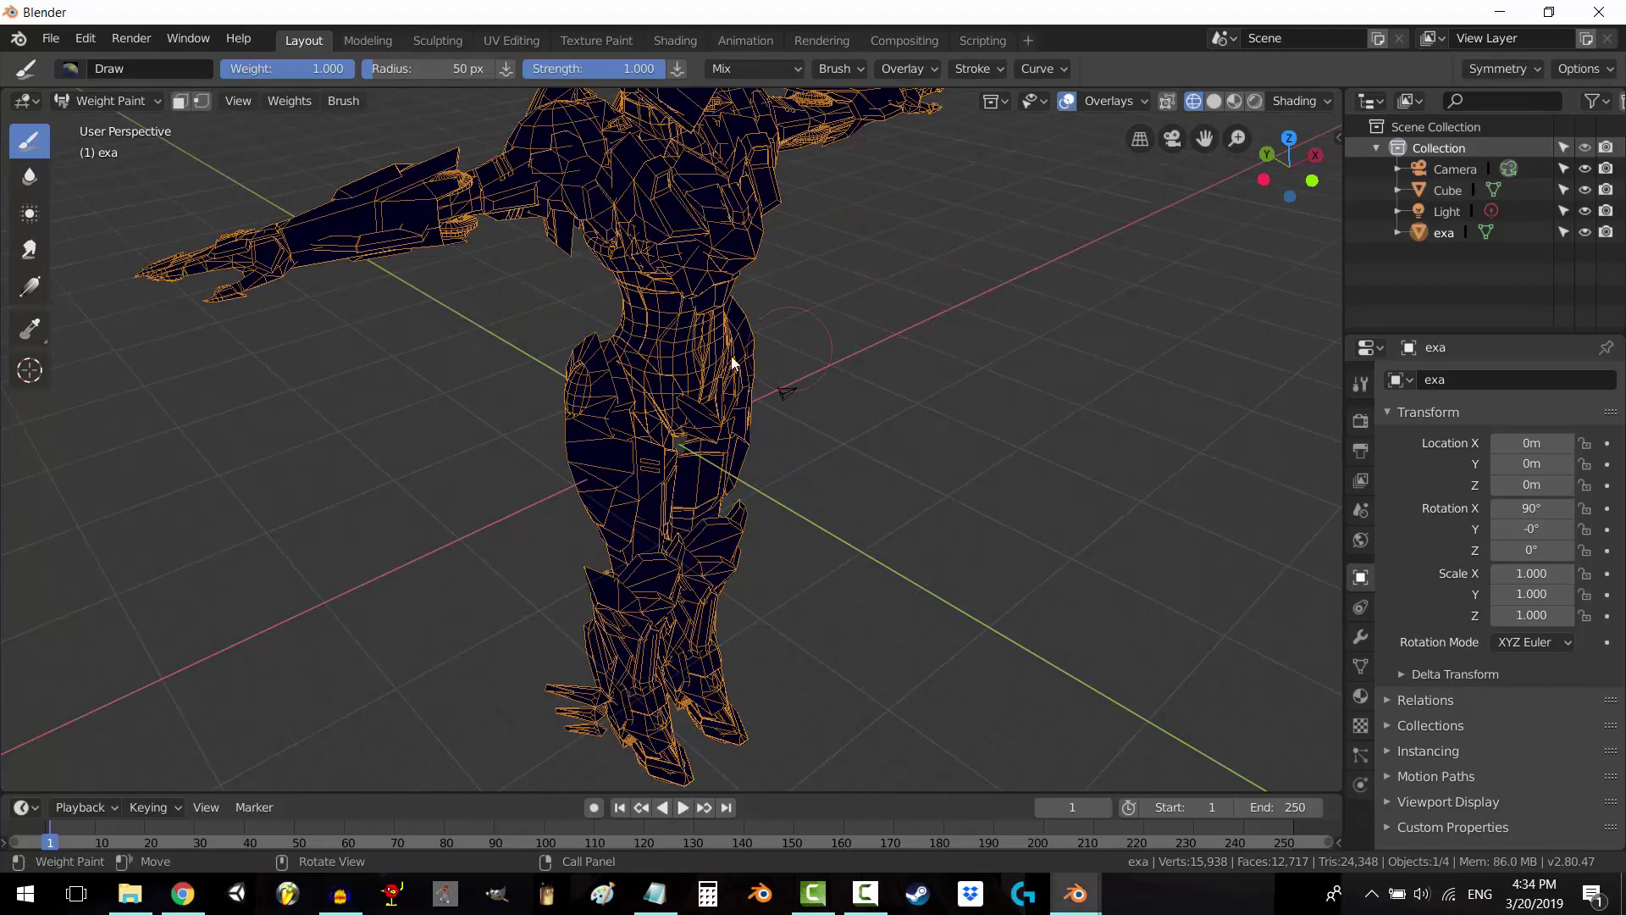
{"action": "scroll", "coordinate": [733, 365], "scroll_direction": "down", "scroll_amount": 3}
{"action": "middle_click_drag", "start_coordinate": [754, 446], "coordinate": [788, 552]}
{"action": "scroll", "coordinate": [788, 551], "scroll_direction": "up", "scroll_amount": 4}
{"action": "mouse_move", "coordinate": [910, 440]}
{"action": "middle_mouse_down"}
{"action": "mouse_move", "coordinate": [878, 471]}
{"action": "mouse_move", "coordinate": [802, 444]}
{"action": "mouse_move", "coordinate": [780, 453]}
{"action": "mouse_move", "coordinate": [787, 470]}
{"action": "mouse_move", "coordinate": [828, 455]}
{"action": "mouse_move", "coordinate": [857, 486]}
{"action": "mouse_move", "coordinate": [700, 472]}
{"action": "mouse_move", "coordinate": [646, 428]}
{"action": "mouse_move", "coordinate": [661, 350]}
{"action": "middle_mouse_up"}
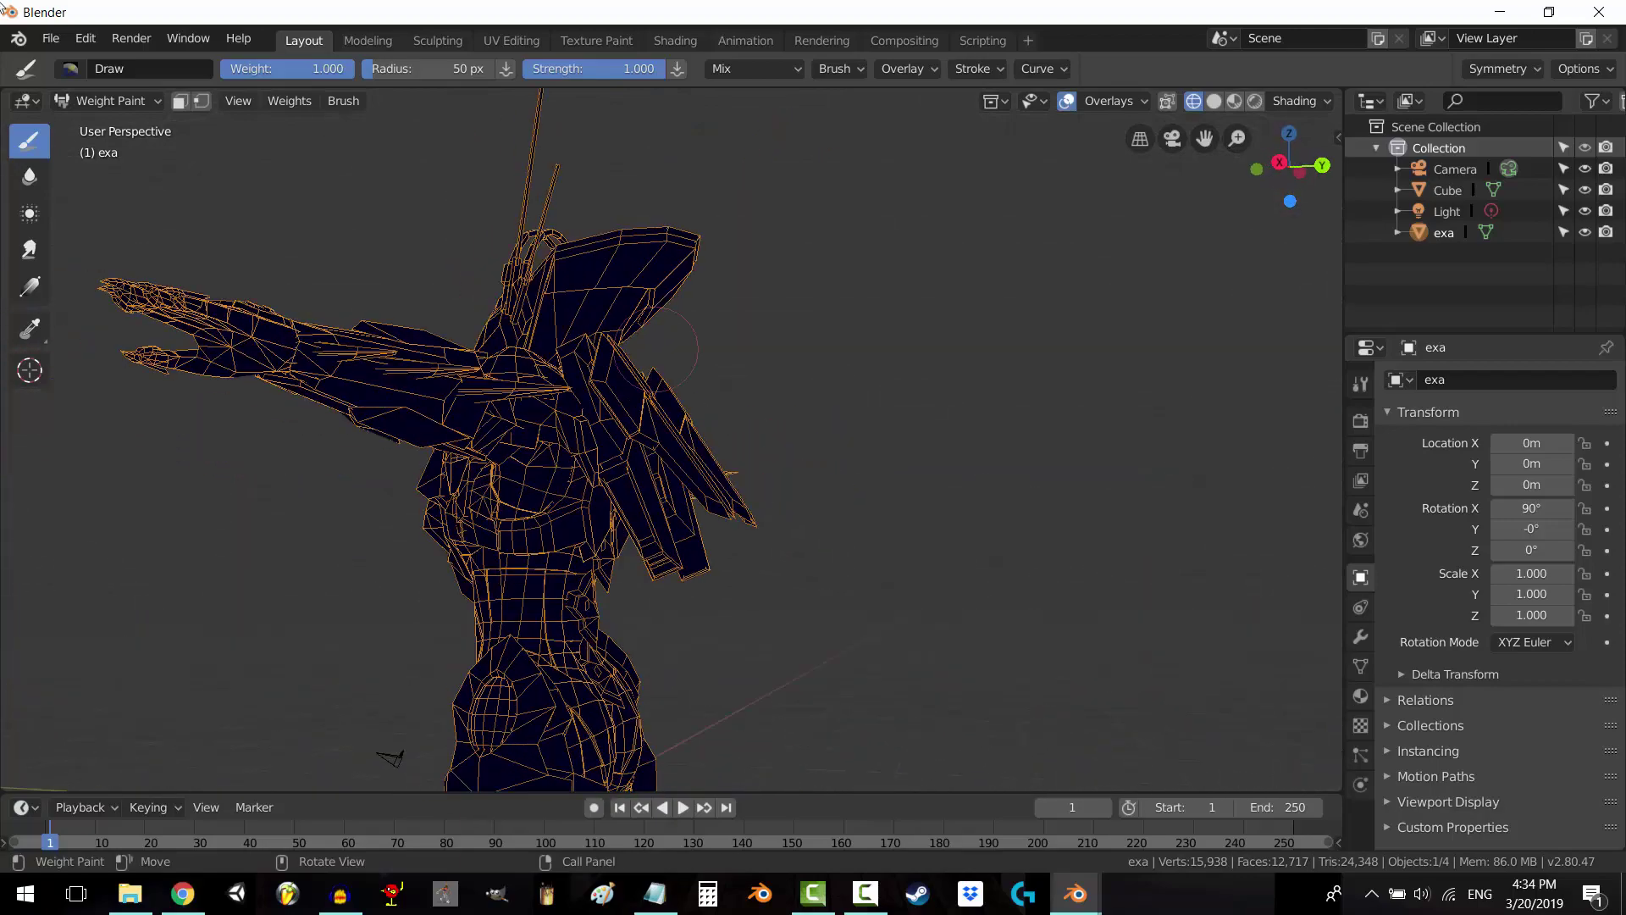
Start a new General scene and delete its default cube
{"action": "left_click", "coordinate": [50, 39]}
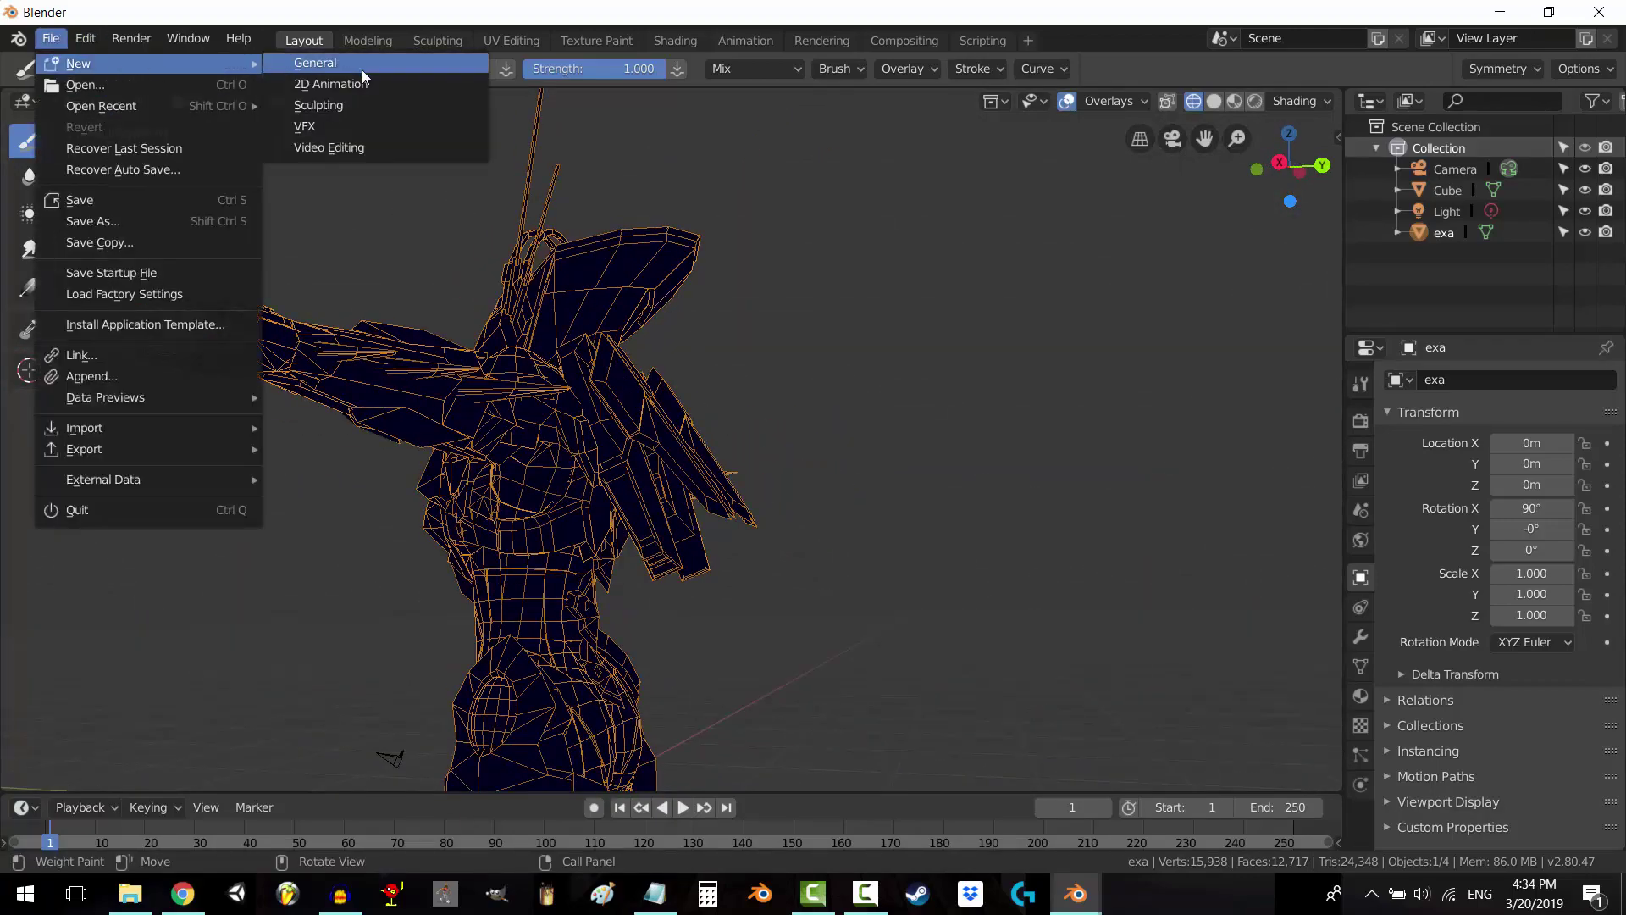
{"action": "left_click", "coordinate": [343, 63]}
{"action": "key", "text": "Delete"}
{"action": "left_click", "coordinate": [50, 38]}
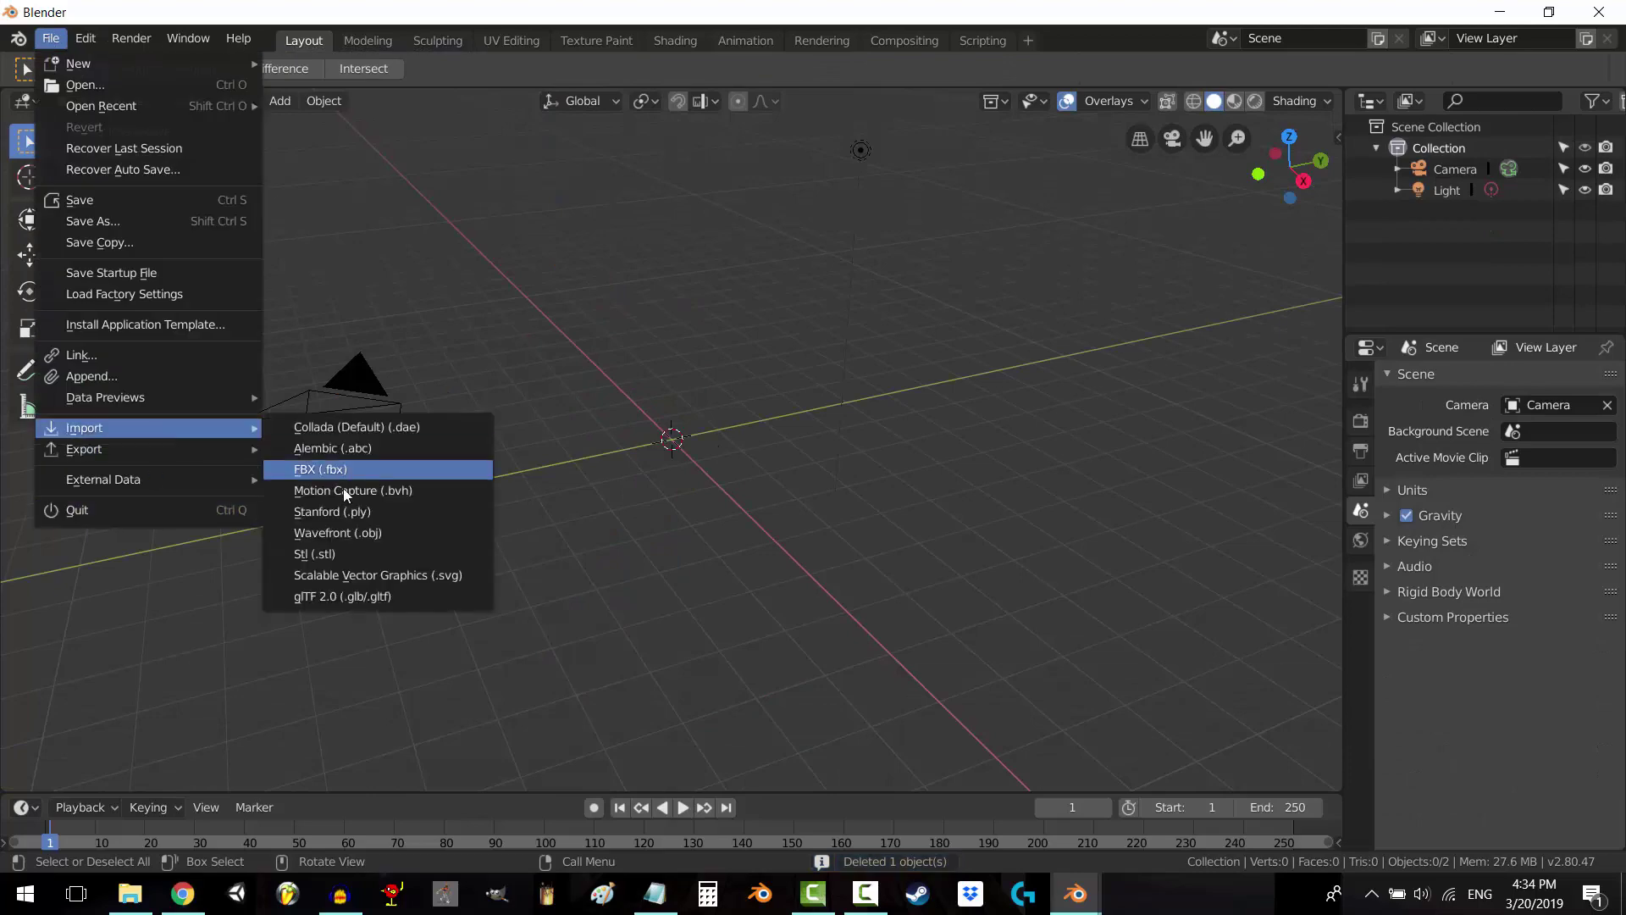
Import luna.obj from the recent test-mods folder
{"action": "left_click", "coordinate": [407, 555]}
{"action": "left_click", "coordinate": [80, 438]}
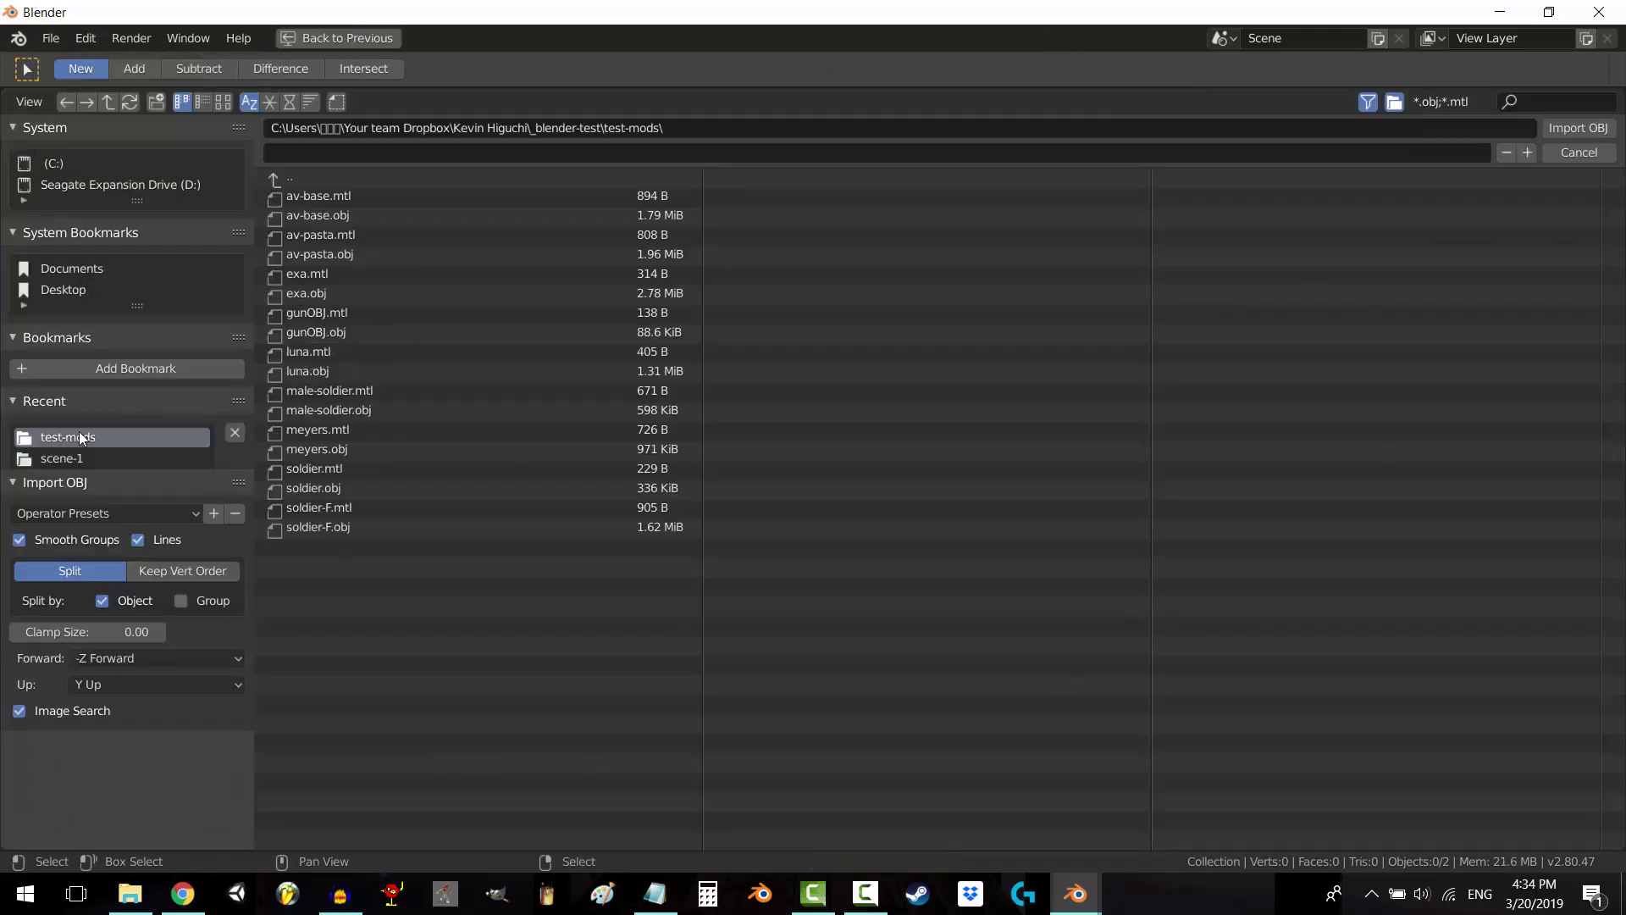
{"action": "double_click", "coordinate": [338, 370]}
Frame luna, view it from the front, and show it as wireframe with X-ray off
{"action": "key", "text": "KP_Decimal"}
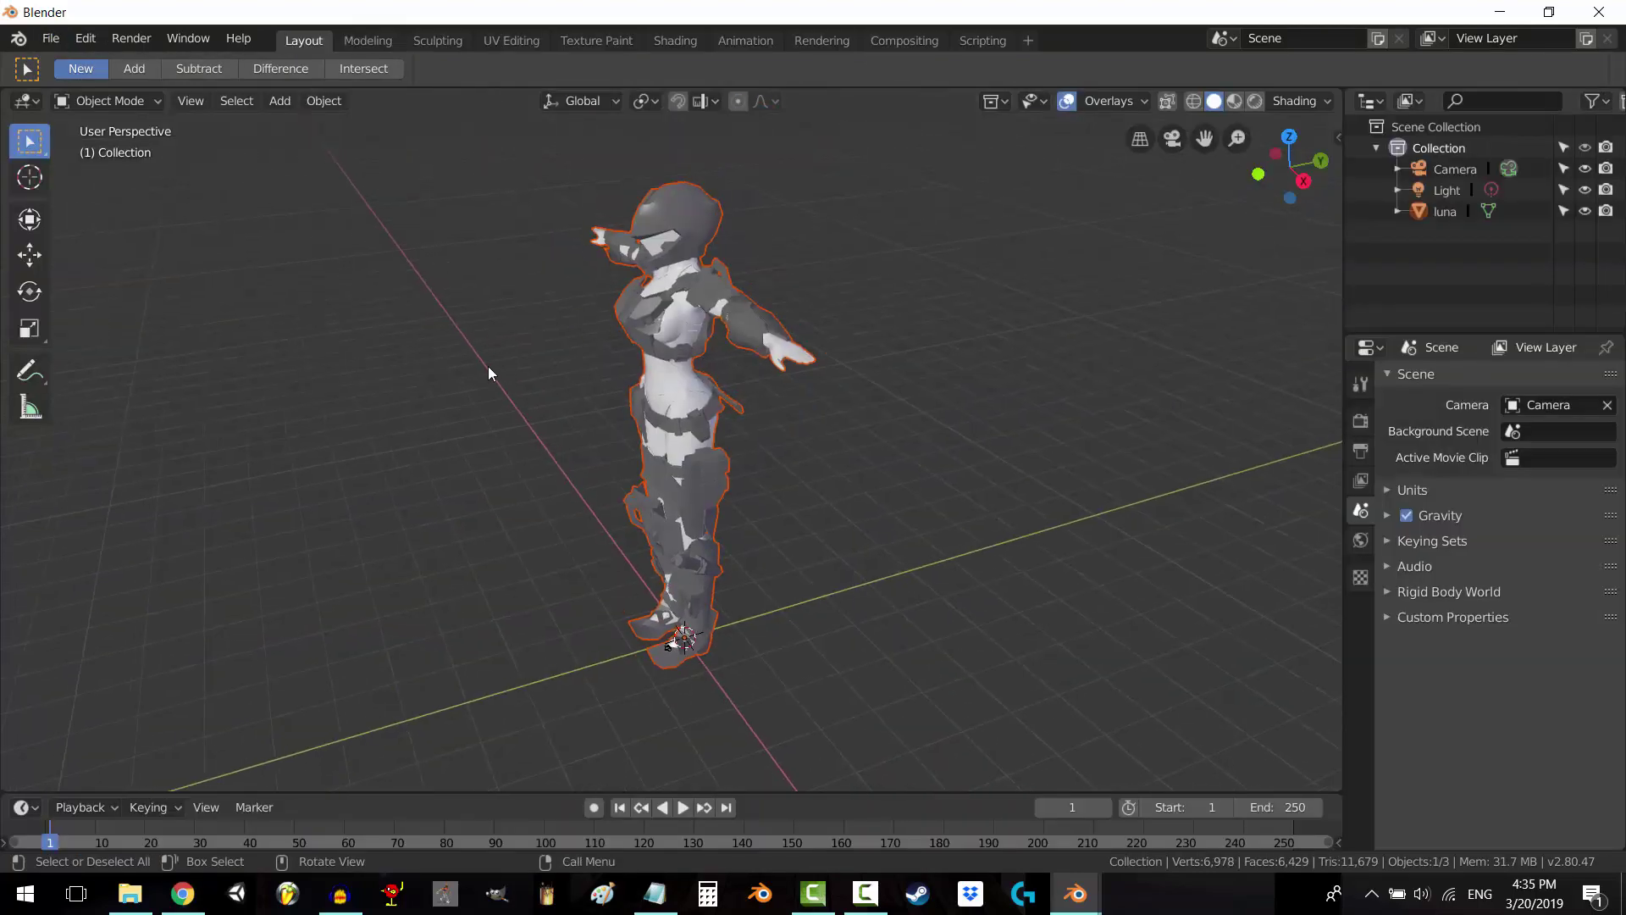
{"action": "left_click", "coordinate": [487, 366]}
{"action": "middle_click_drag", "start_coordinate": [530, 457], "coordinate": [759, 437]}
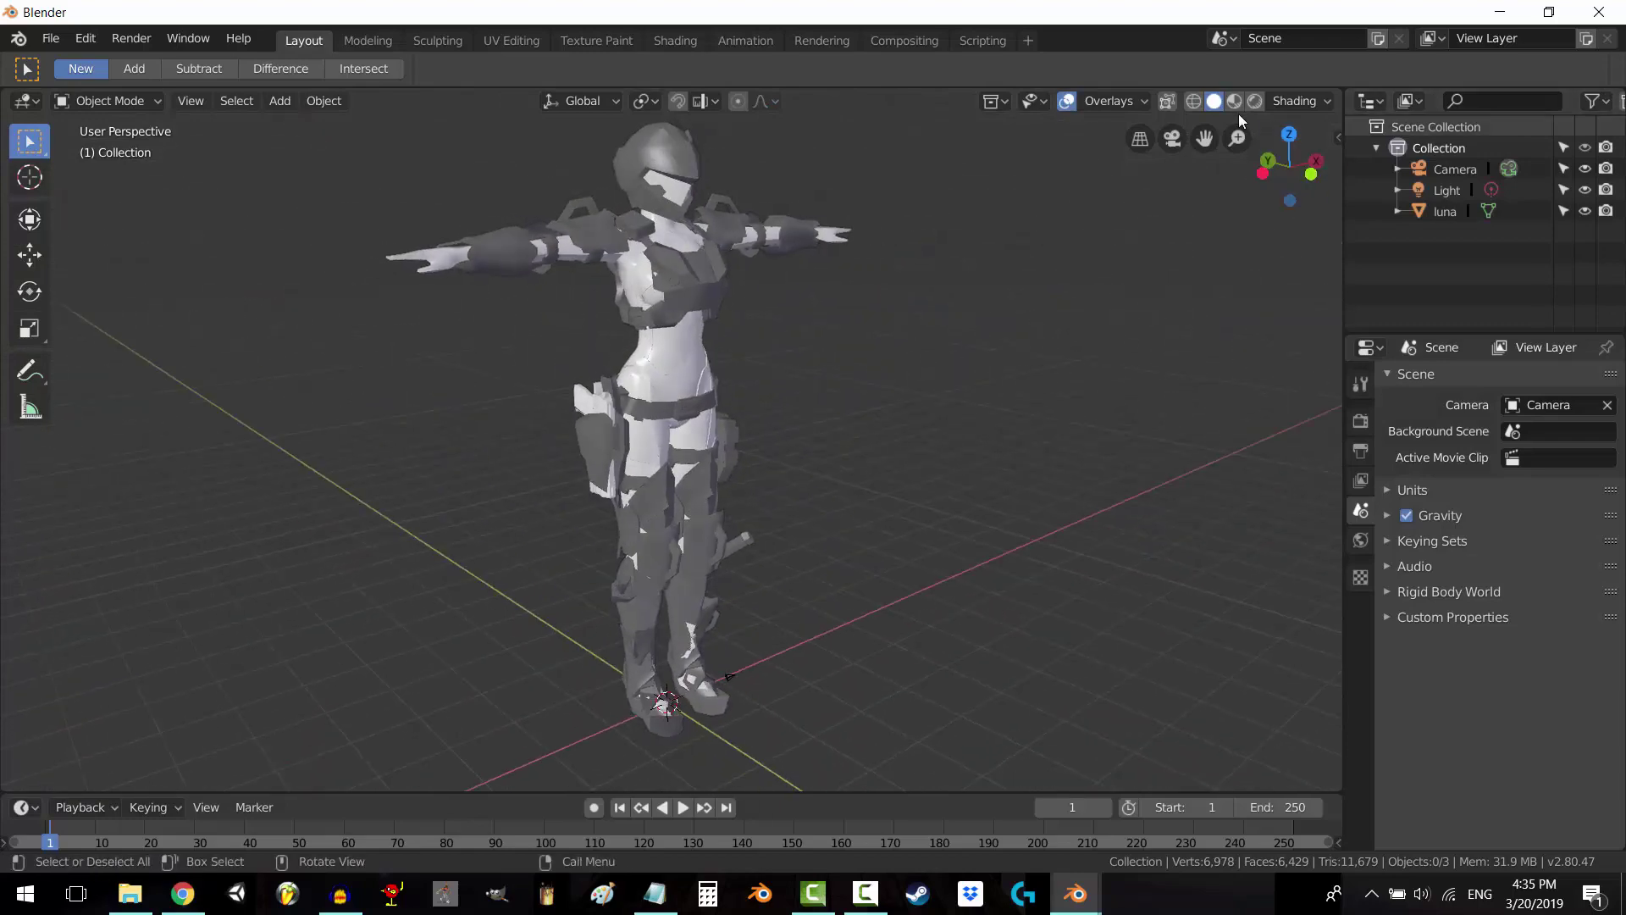
{"action": "left_click", "coordinate": [1192, 102]}
{"action": "left_click", "coordinate": [1170, 105]}
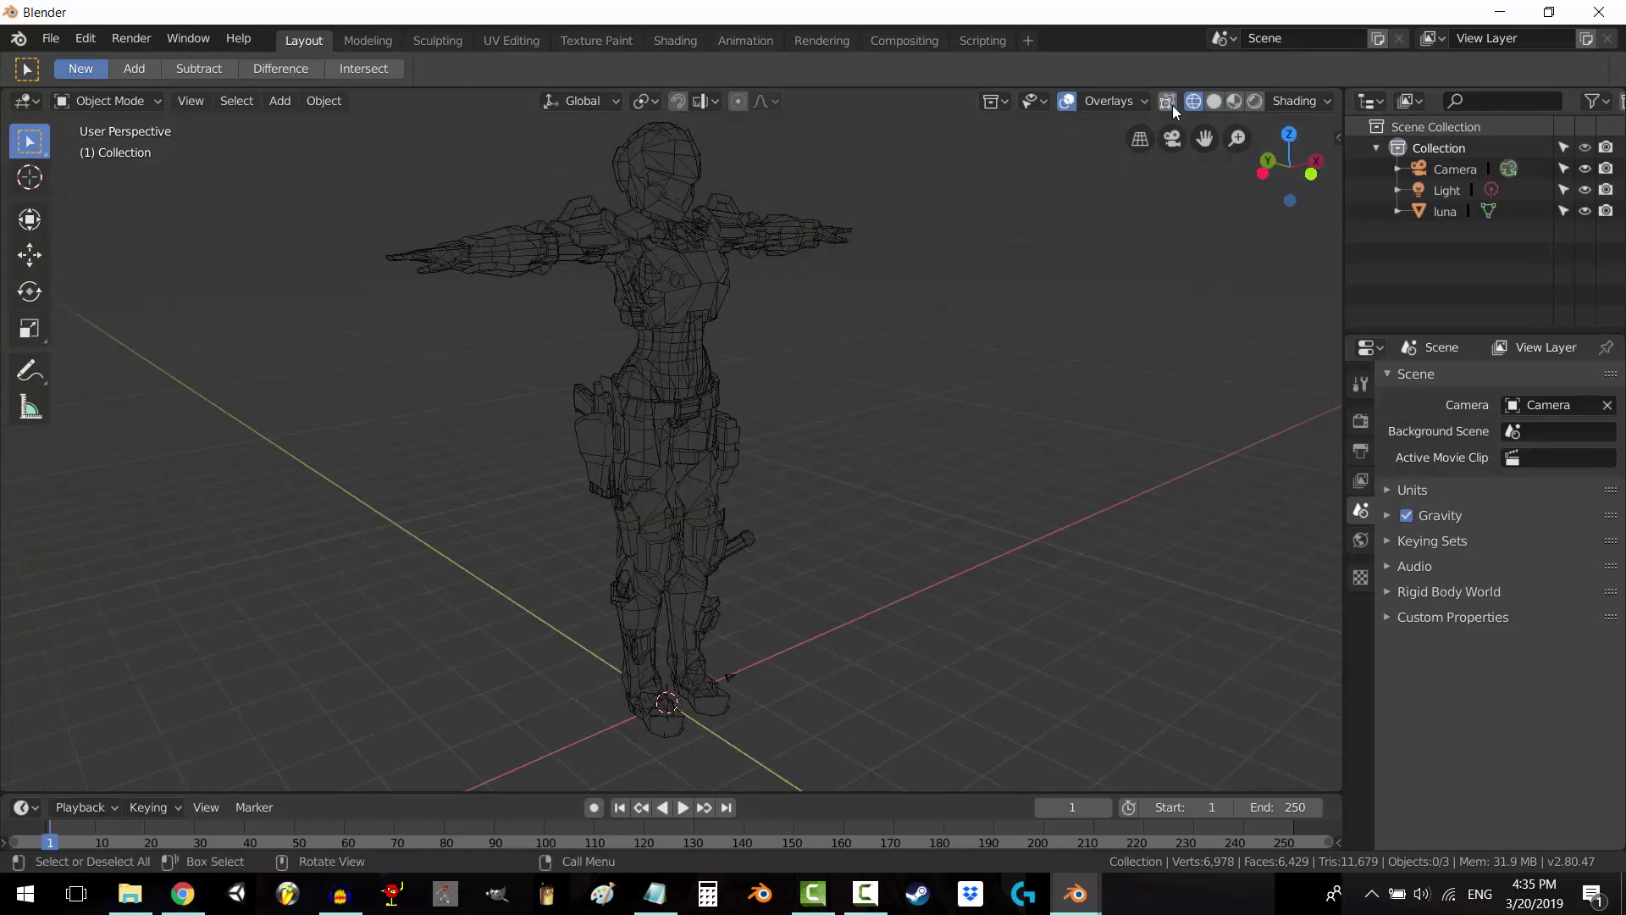
Make luna the active object and switch it into Weight Paint mode
{"action": "left_click", "coordinate": [647, 339]}
{"action": "left_click", "coordinate": [835, 368]}
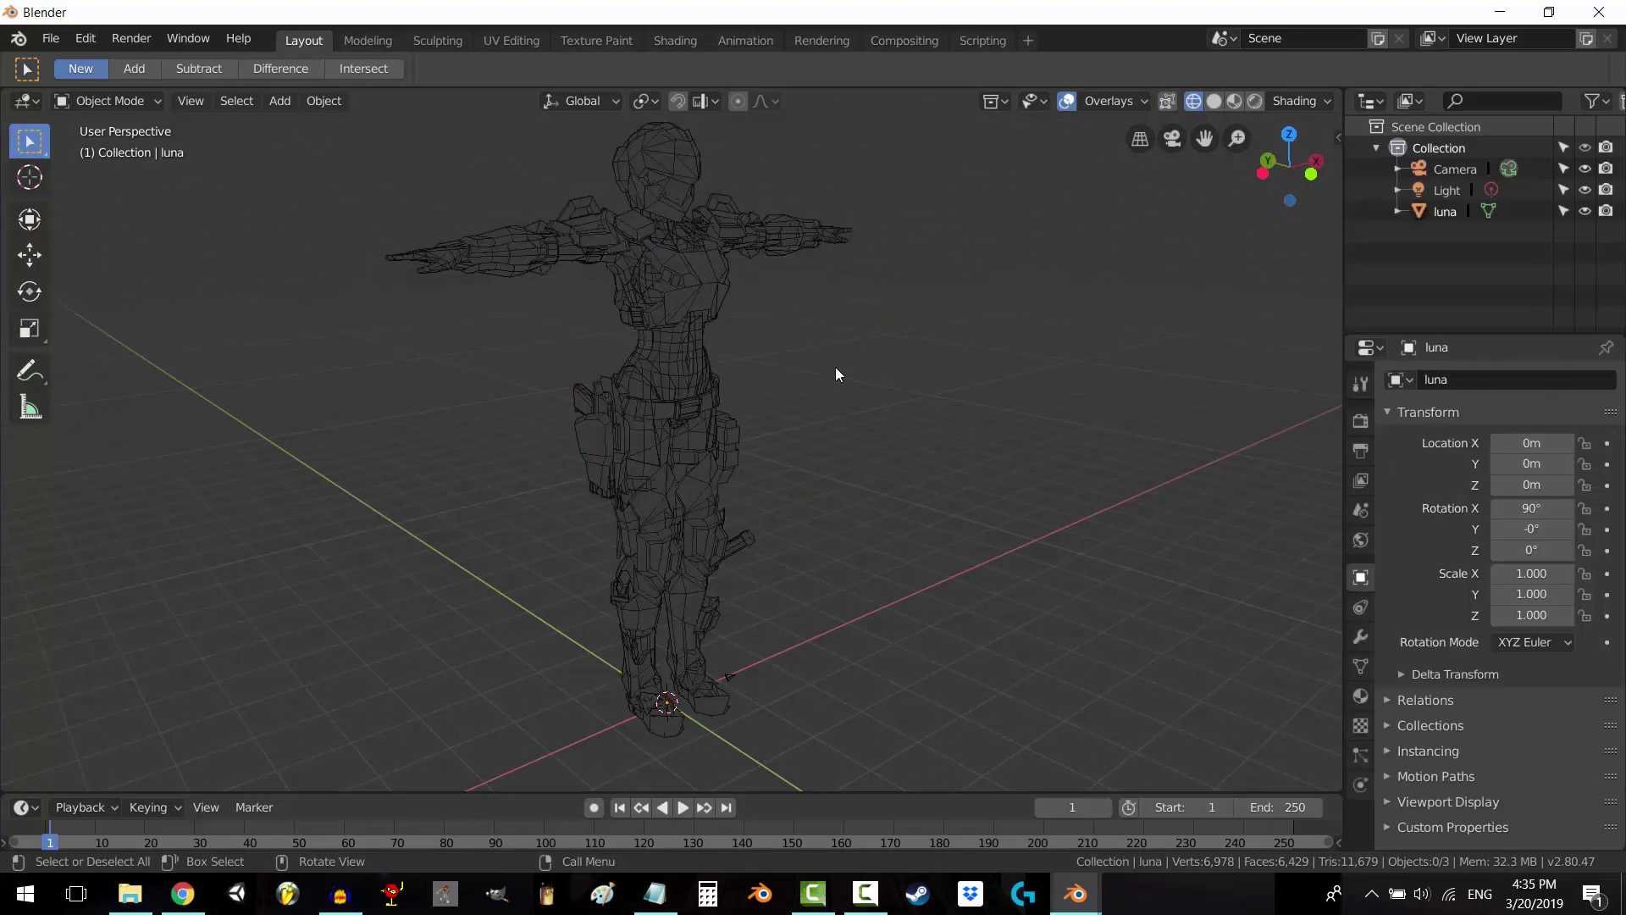
{"action": "left_click", "coordinate": [668, 345]}
{"action": "middle_click_drag", "start_coordinate": [863, 380], "coordinate": [449, 365]}
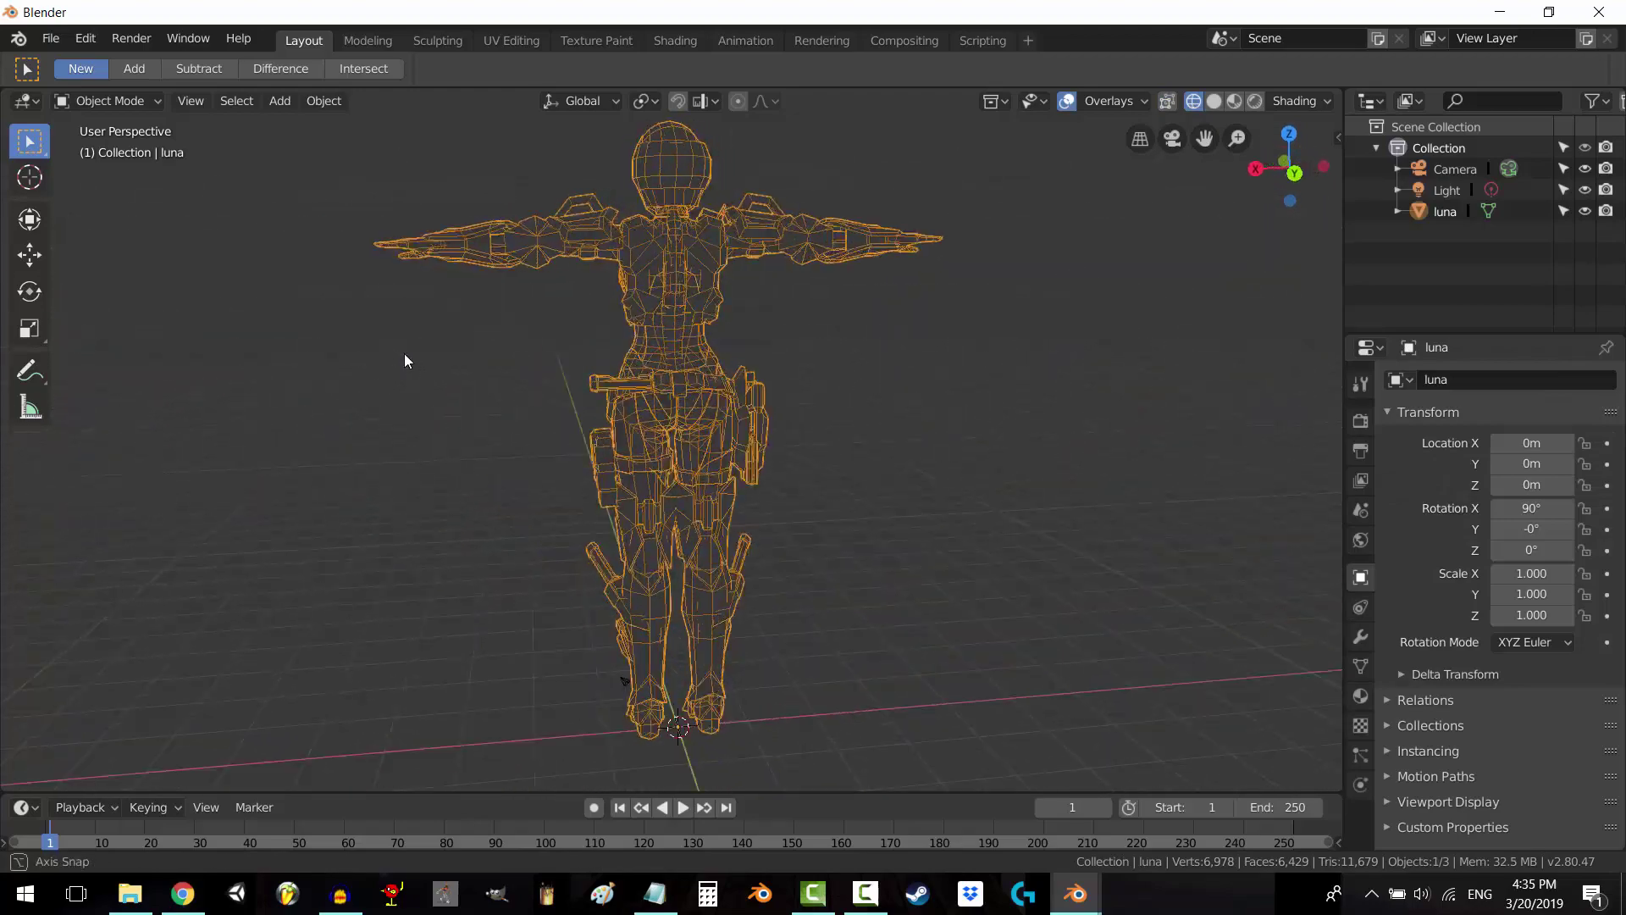
{"action": "middle_click_drag", "start_coordinate": [449, 356], "coordinate": [112, 122]}
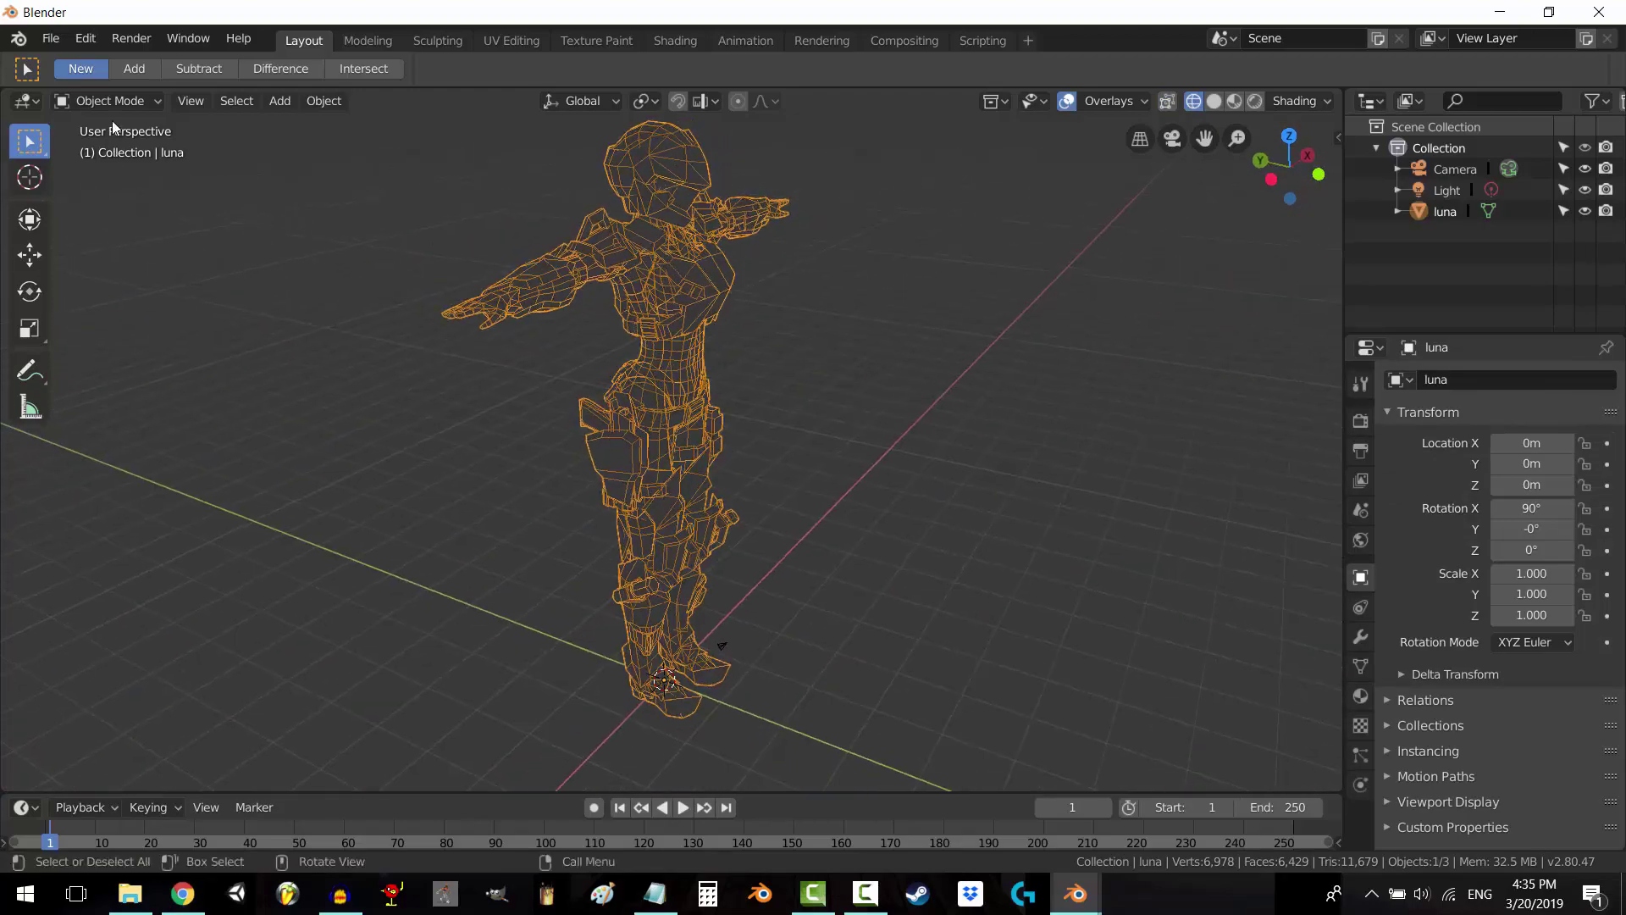
{"action": "left_click", "coordinate": [135, 104]}
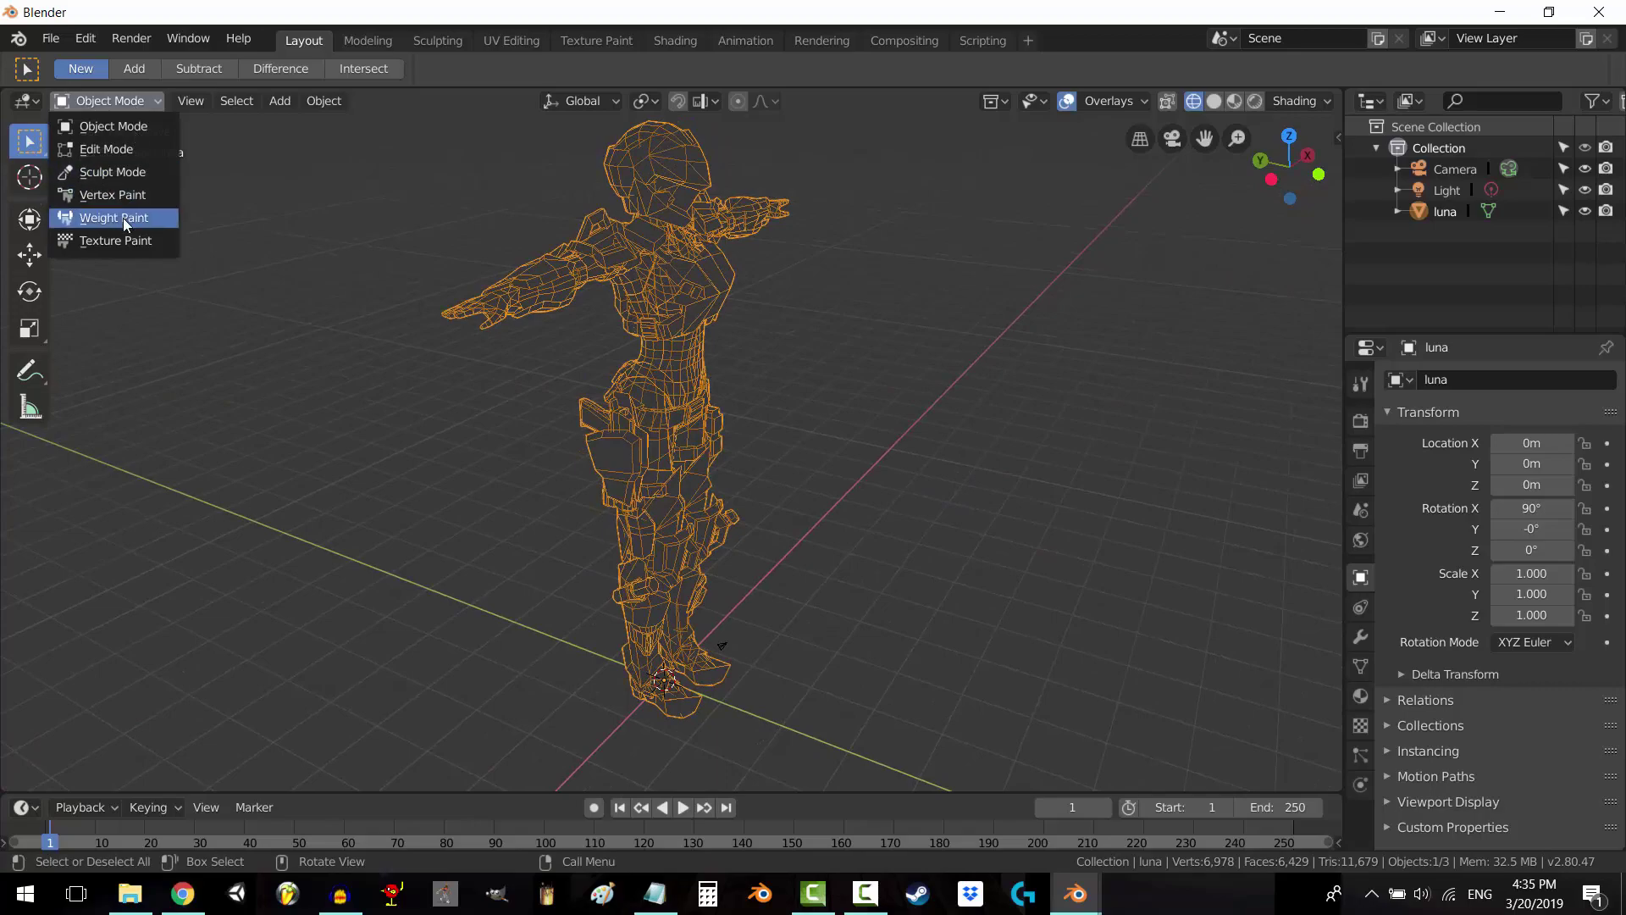
{"action": "left_click", "coordinate": [122, 216]}
{"action": "scroll", "coordinate": [317, 266], "scroll_direction": "up", "scroll_amount": 3}
{"action": "middle_click_drag", "start_coordinate": [430, 302], "coordinate": [721, 431]}
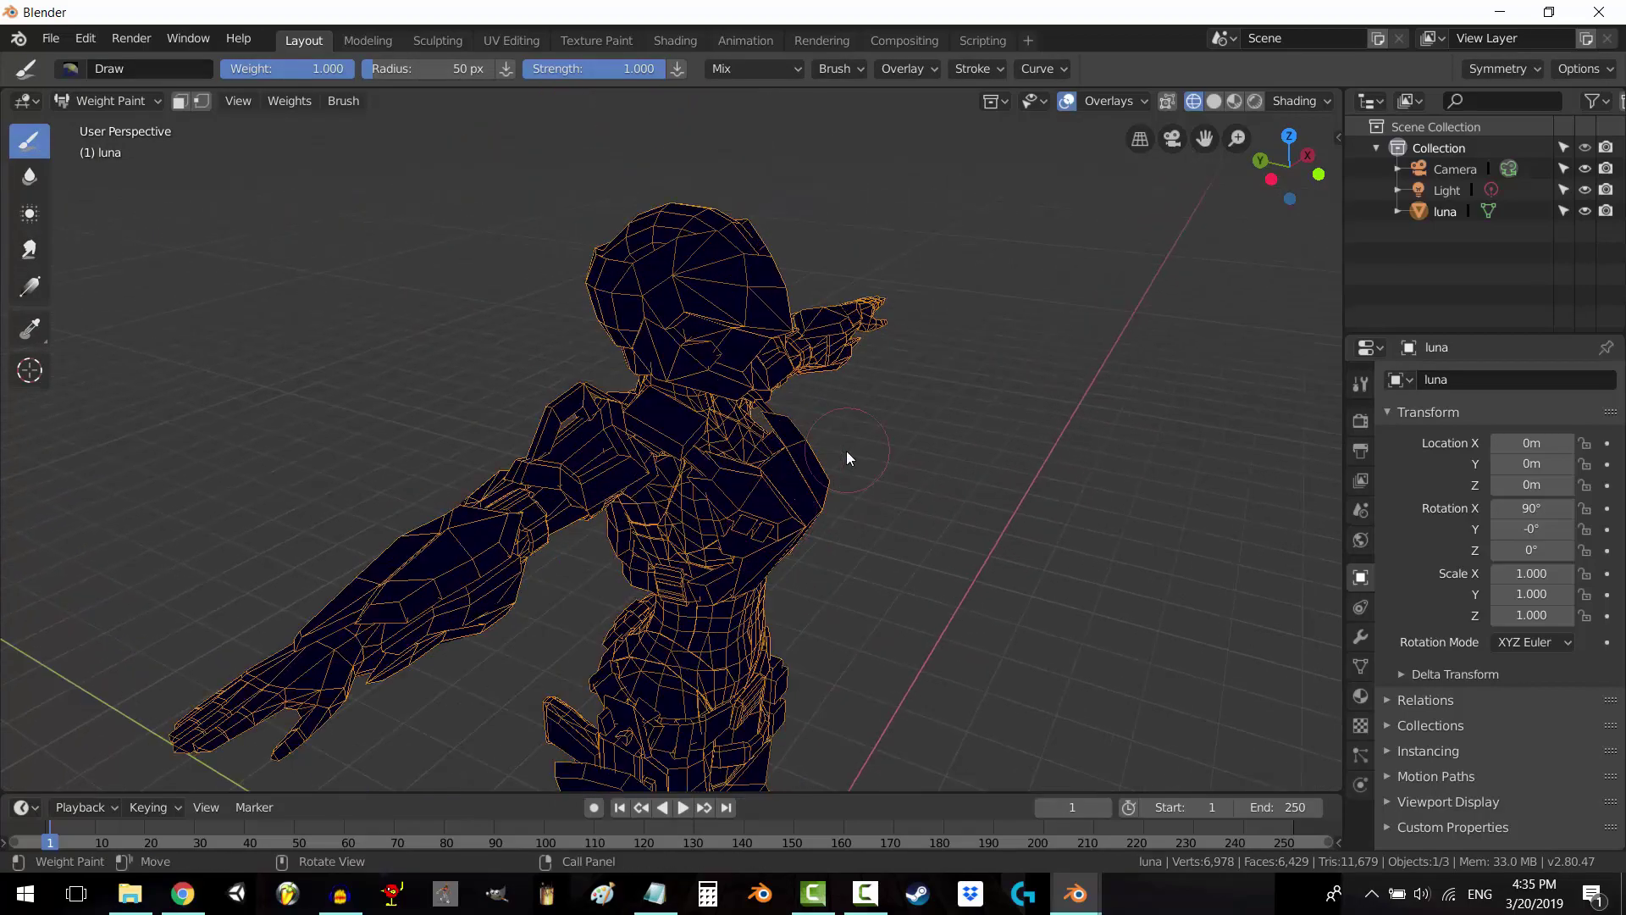